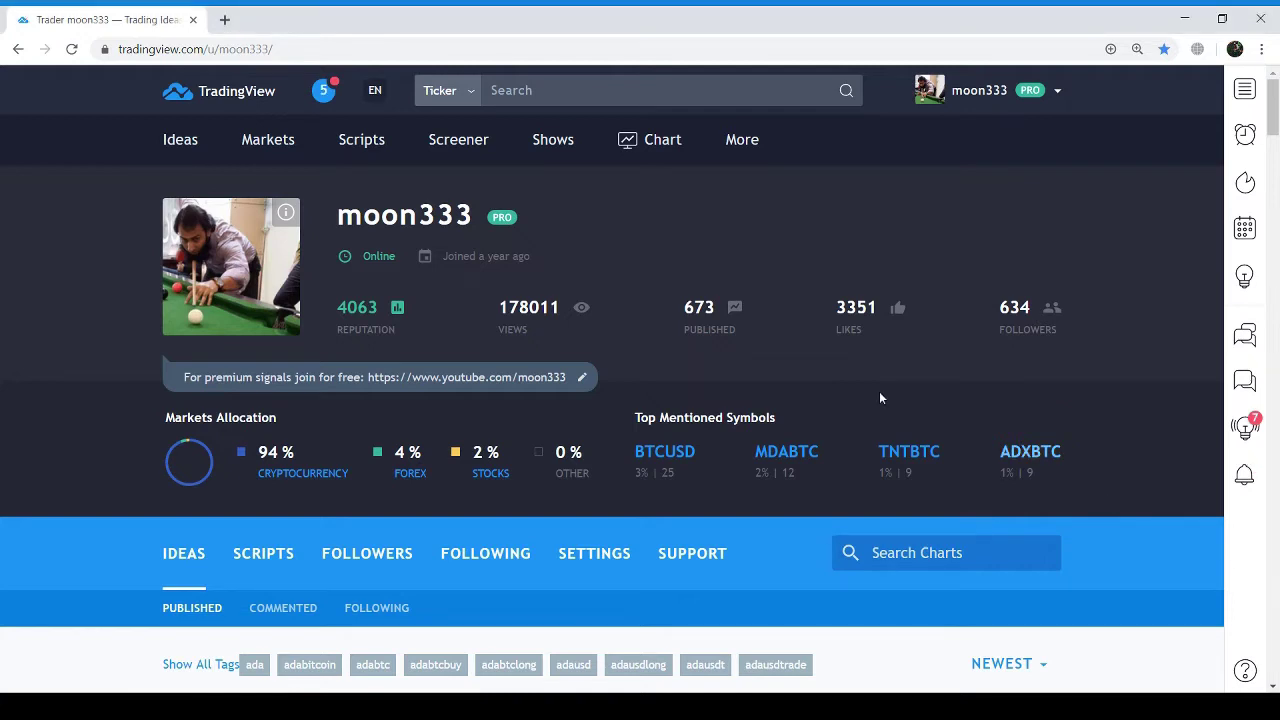
# Search ADAUSDT, pick the Binance Cardano/TetherUS pair and open its full-featured chart
pyautogui.click(634, 97)
pyautogui.write('ADAUSDT')
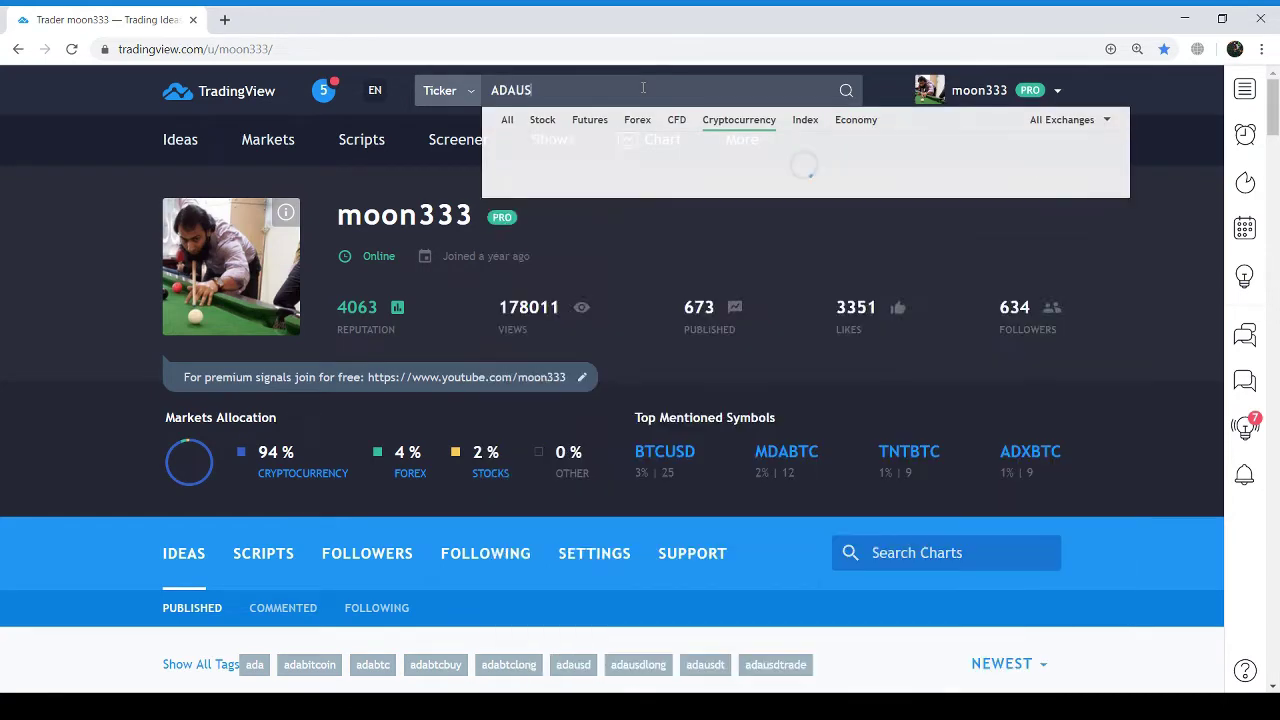
pyautogui.press('Down')
pyautogui.press('Down')
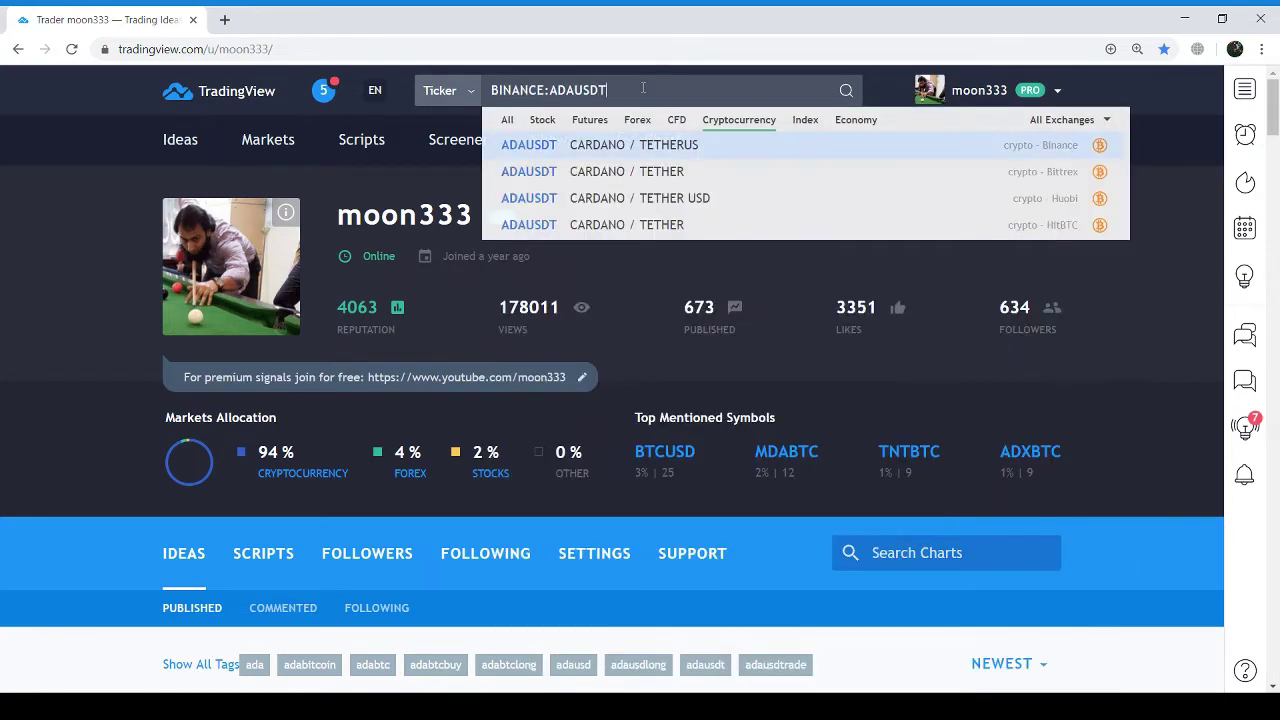
pyautogui.press('Up')
pyautogui.press('Return')
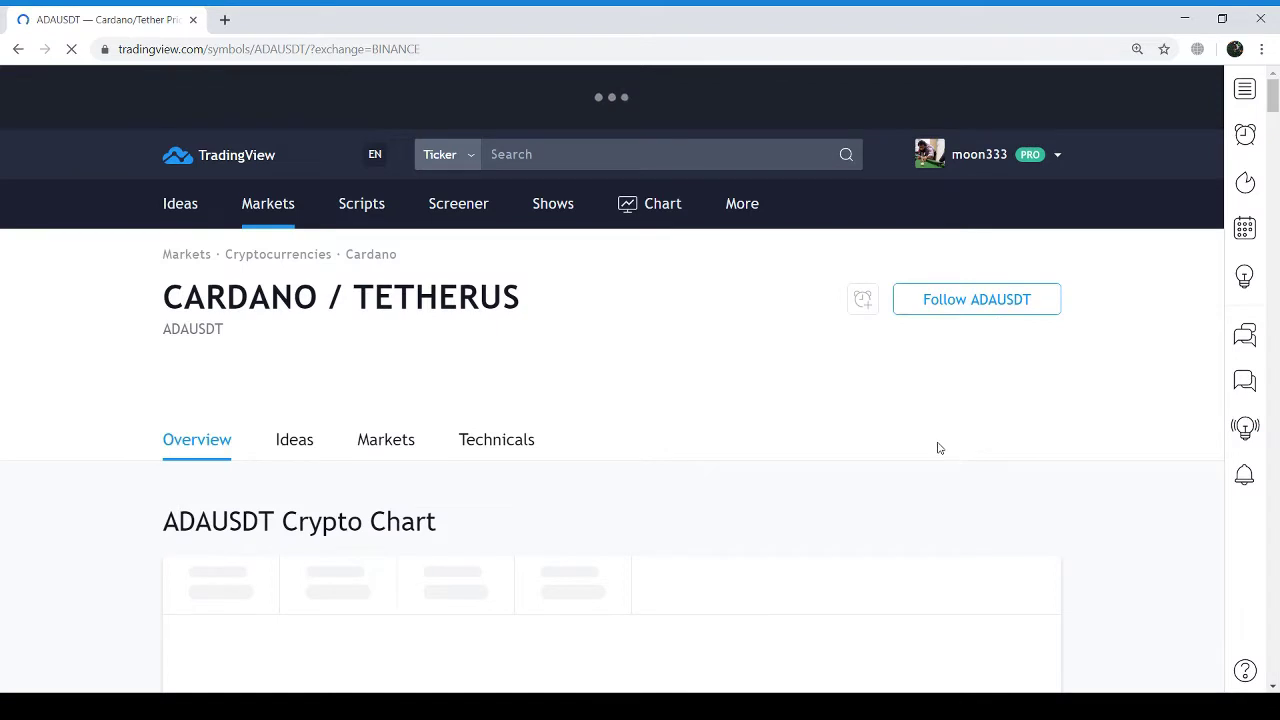
pyautogui.click(928, 522)
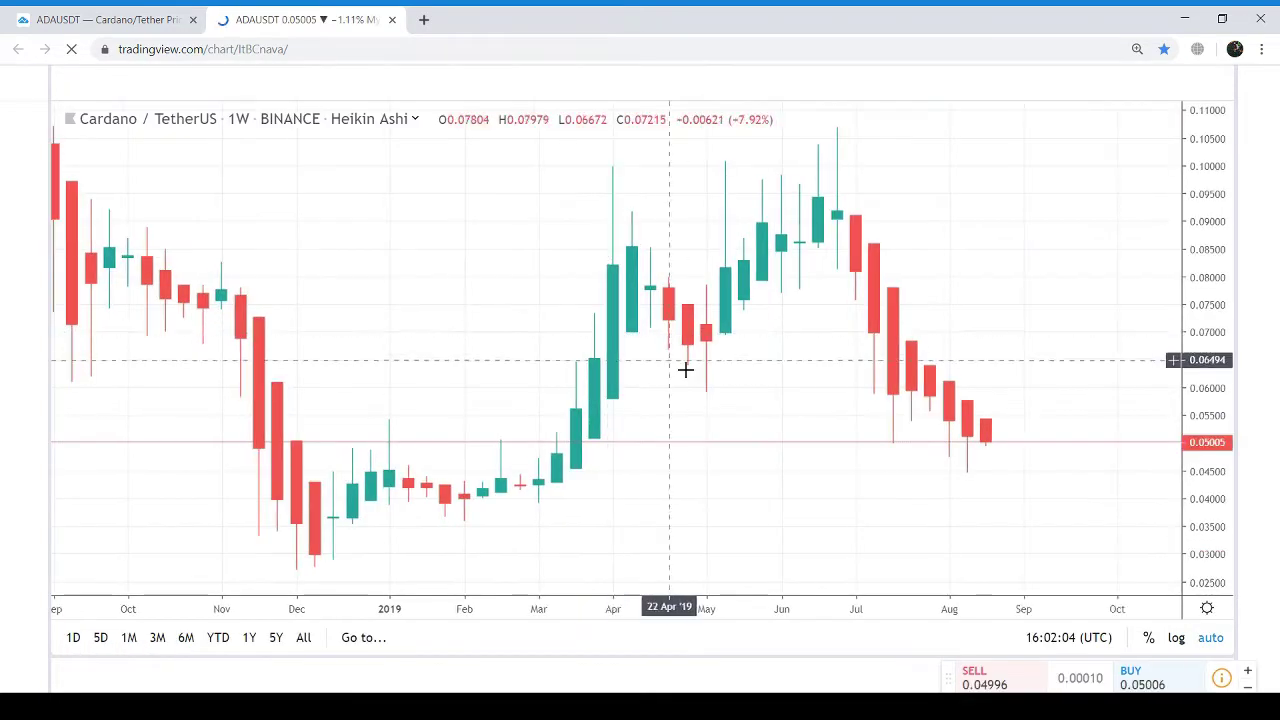
# Compress the price scale and pan the candles left to leave blank future space
pyautogui.moveTo(734, 391); pyautogui.dragTo(344, 355)
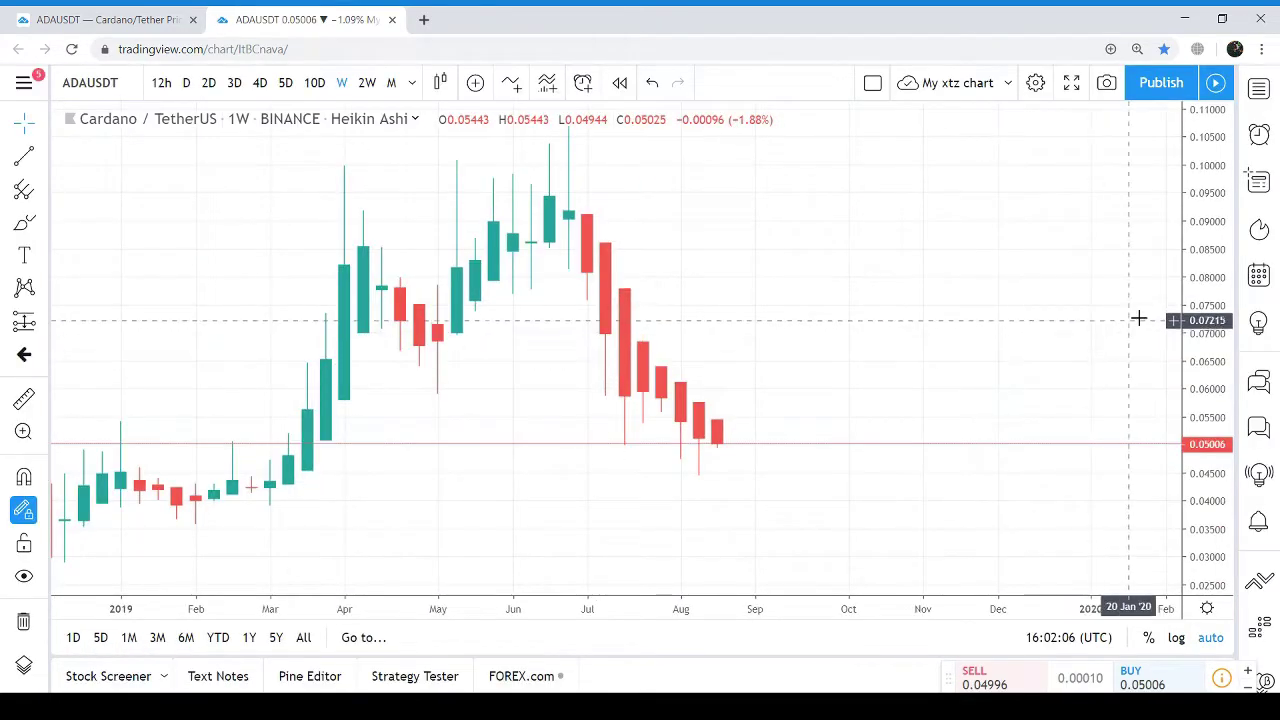
pyautogui.moveTo(1208, 330); pyautogui.dragTo(1214, 380)
pyautogui.moveTo(860, 386); pyautogui.dragTo(754, 357)
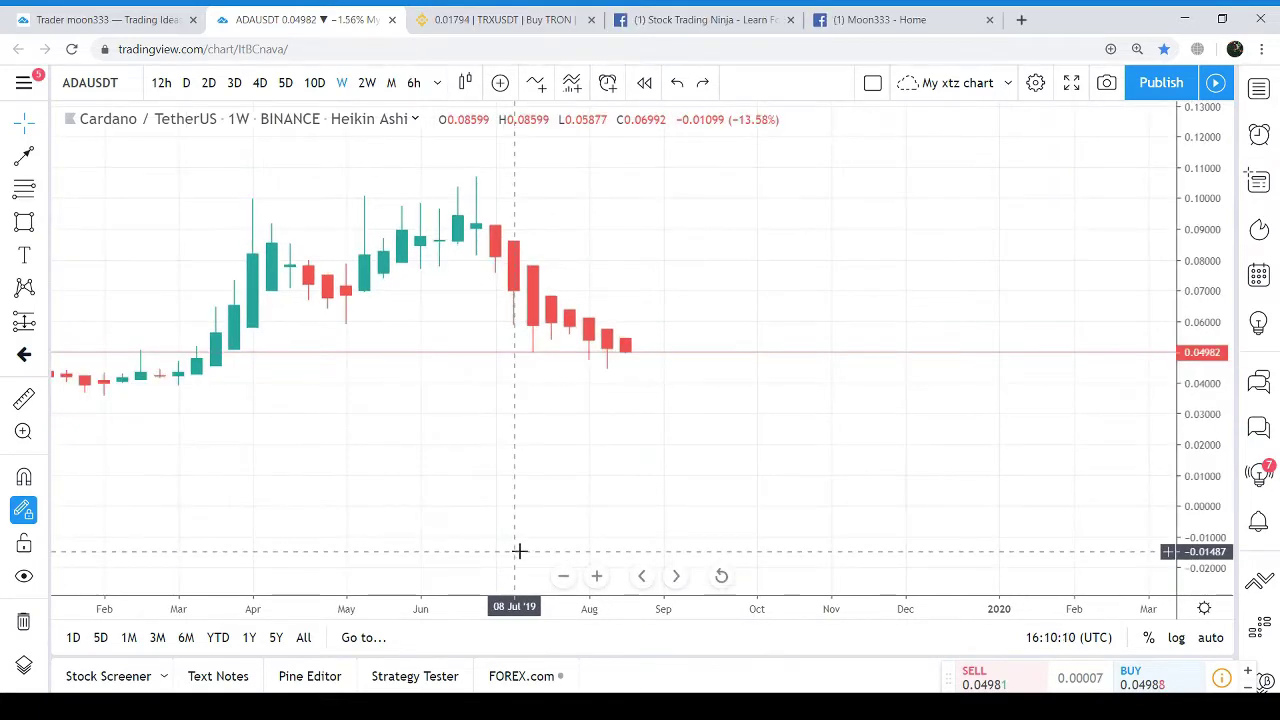
# Draw an XABCD pattern: X at the Feb 2019 low, A April high, B May low, C June high, D mid-September
pyautogui.click(27, 287)
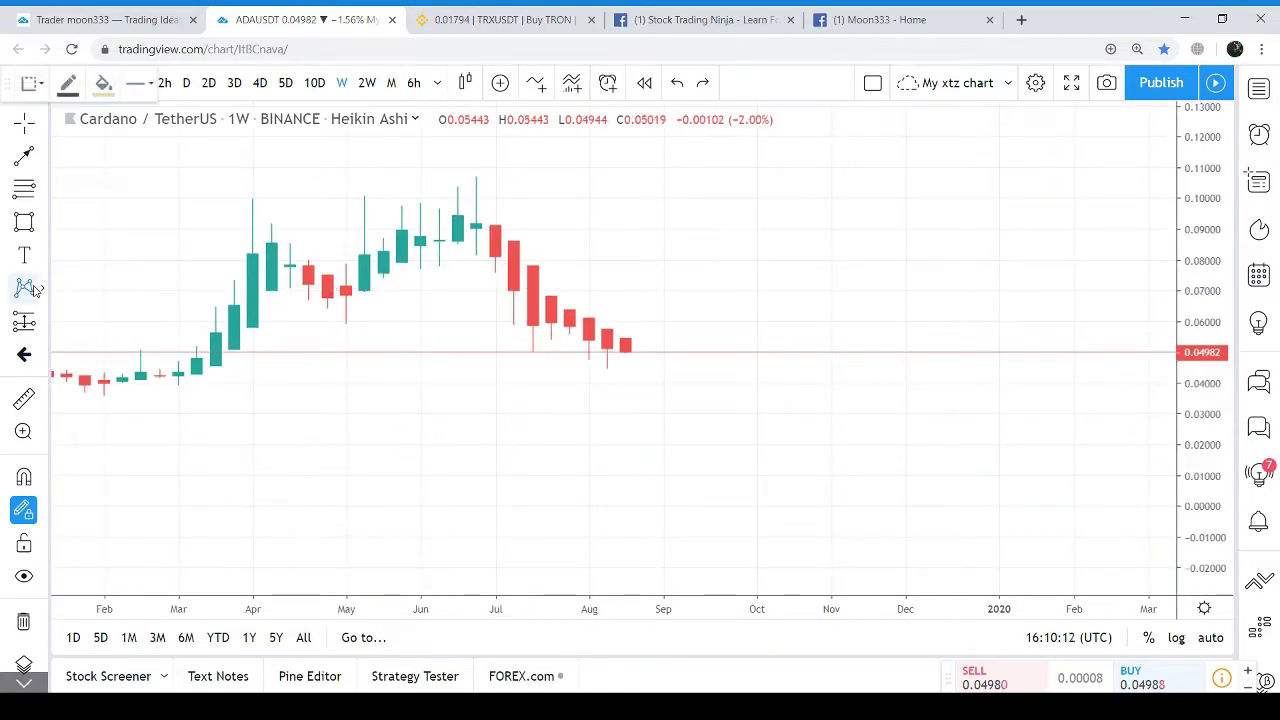
pyautogui.click(104, 397)
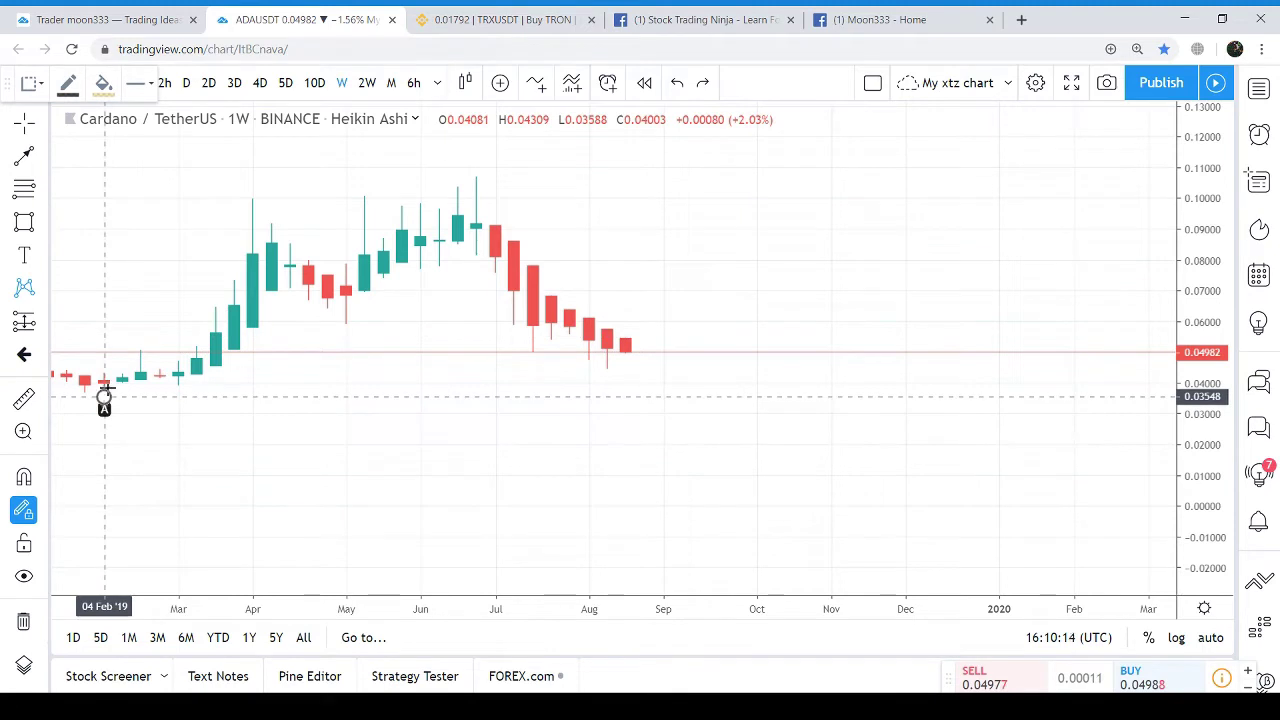
pyautogui.click(252, 196)
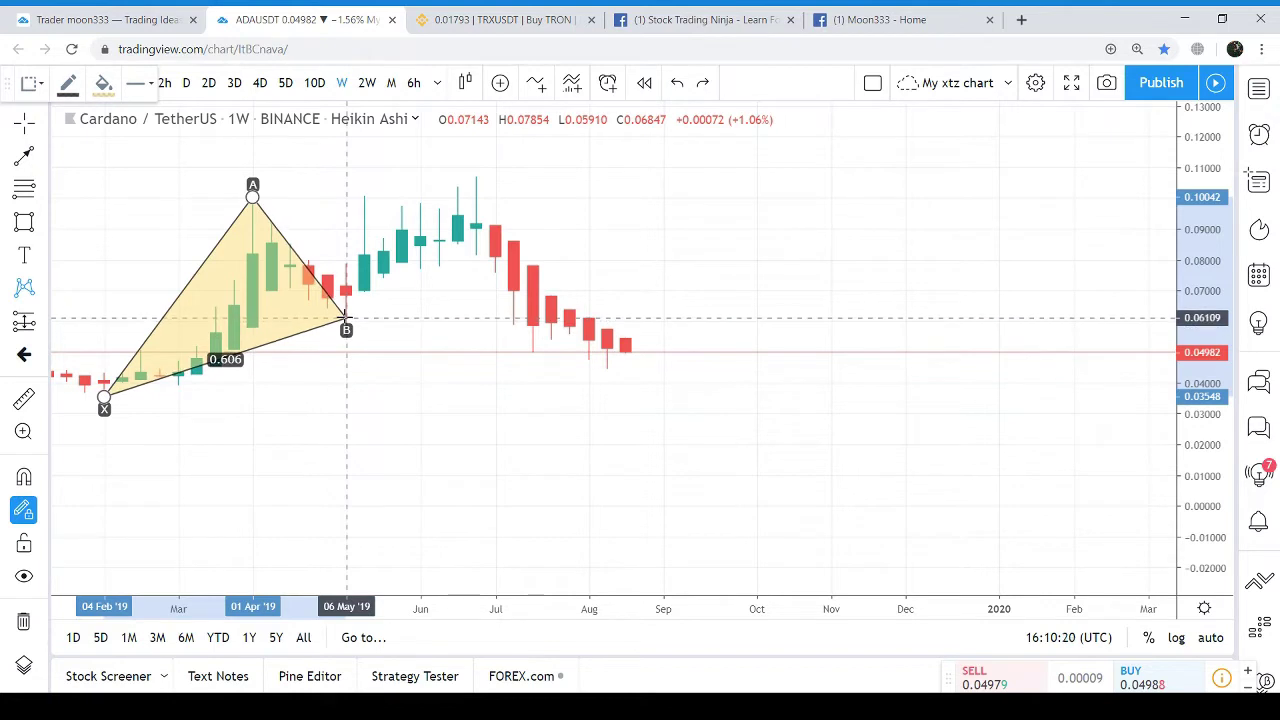
pyautogui.click(346, 320)
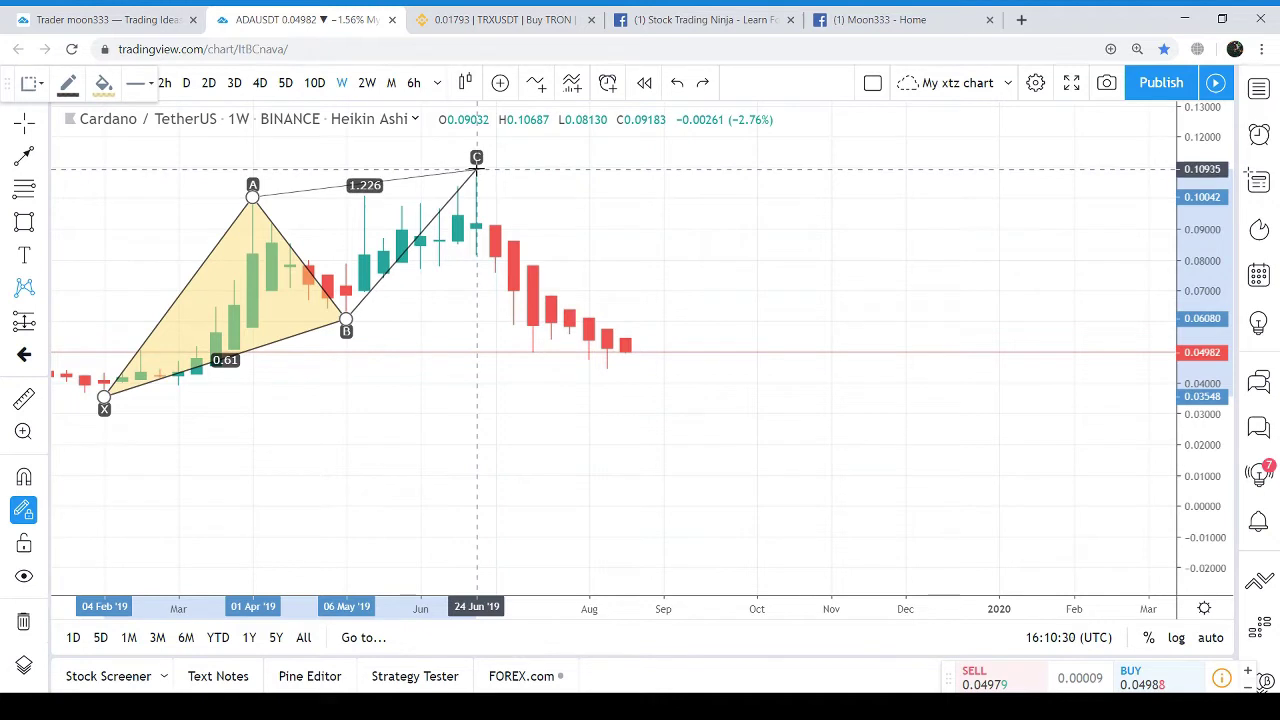
pyautogui.click(477, 168)
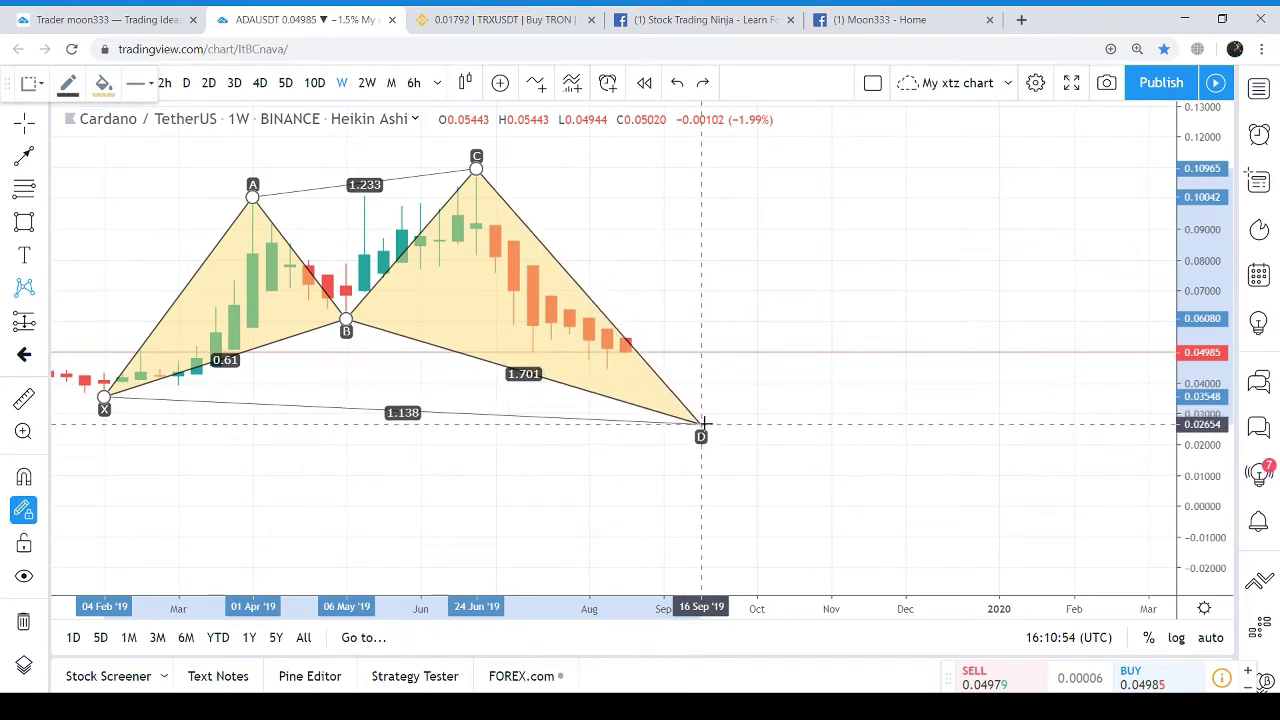
pyautogui.click(702, 423)
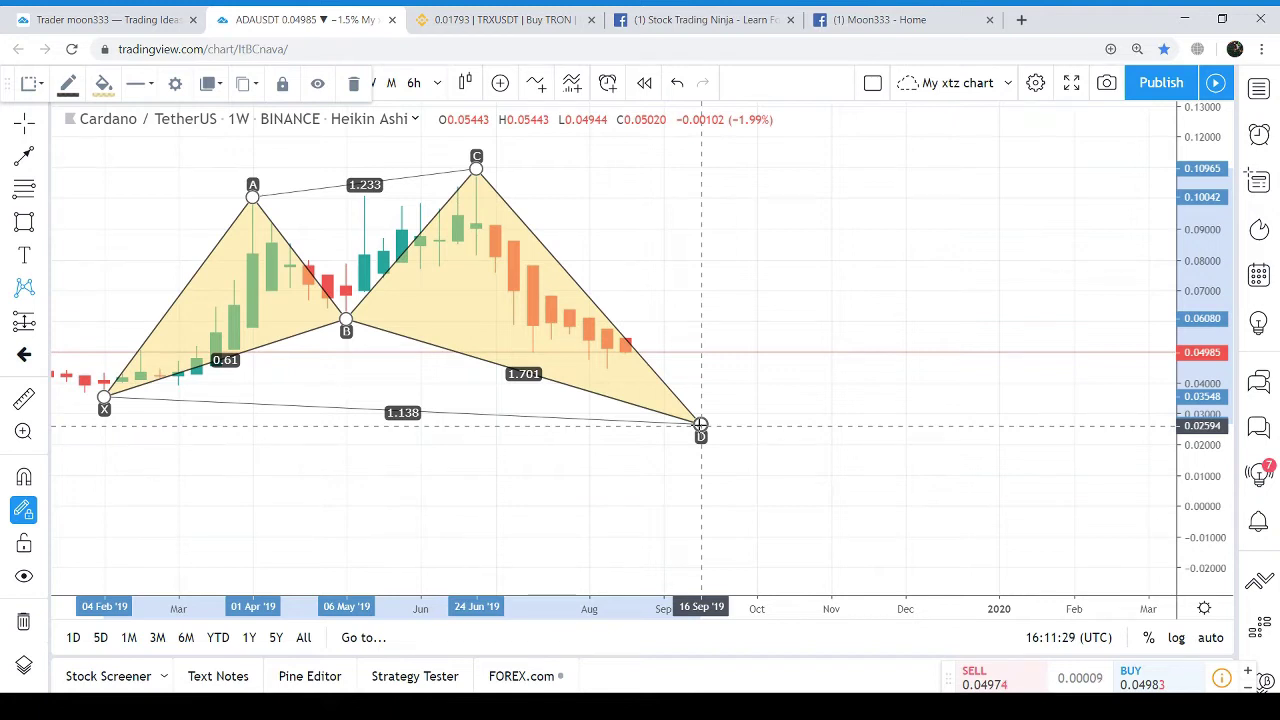
# Add a Fixed Range volume profile spanning 04 Feb '19 to 19 Aug '19
pyautogui.click(537, 86)
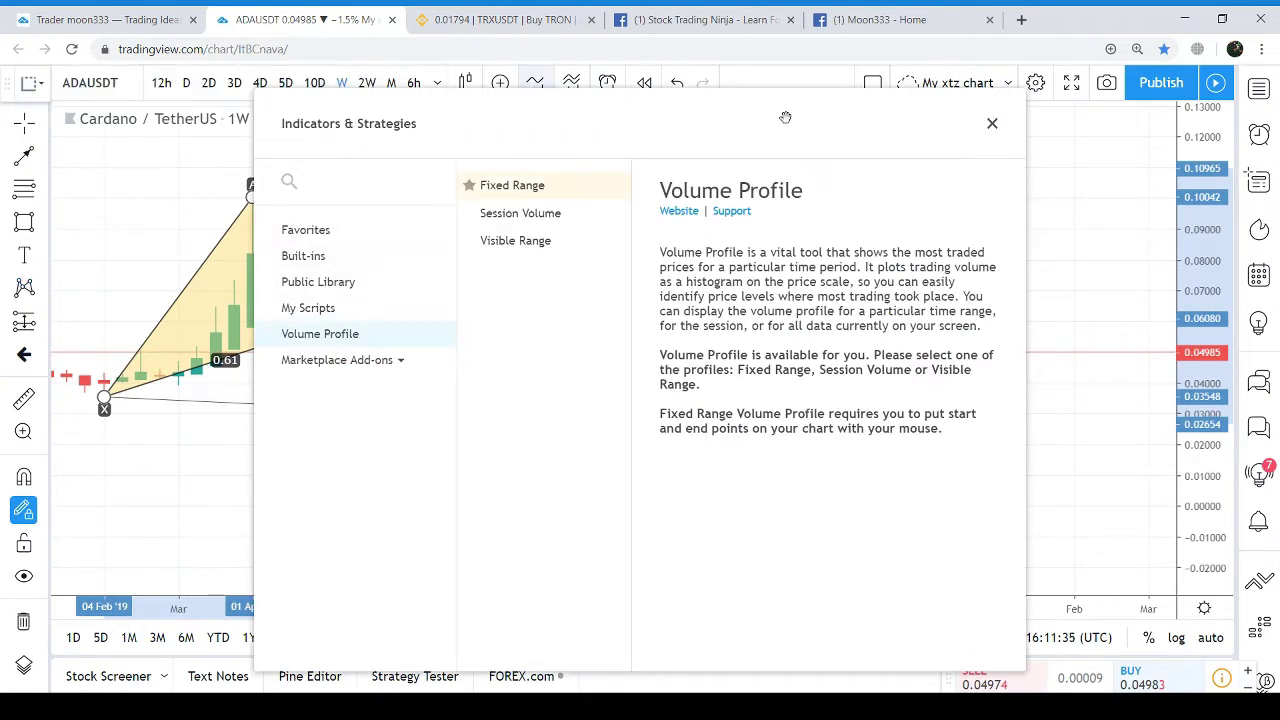
pyautogui.click(993, 118)
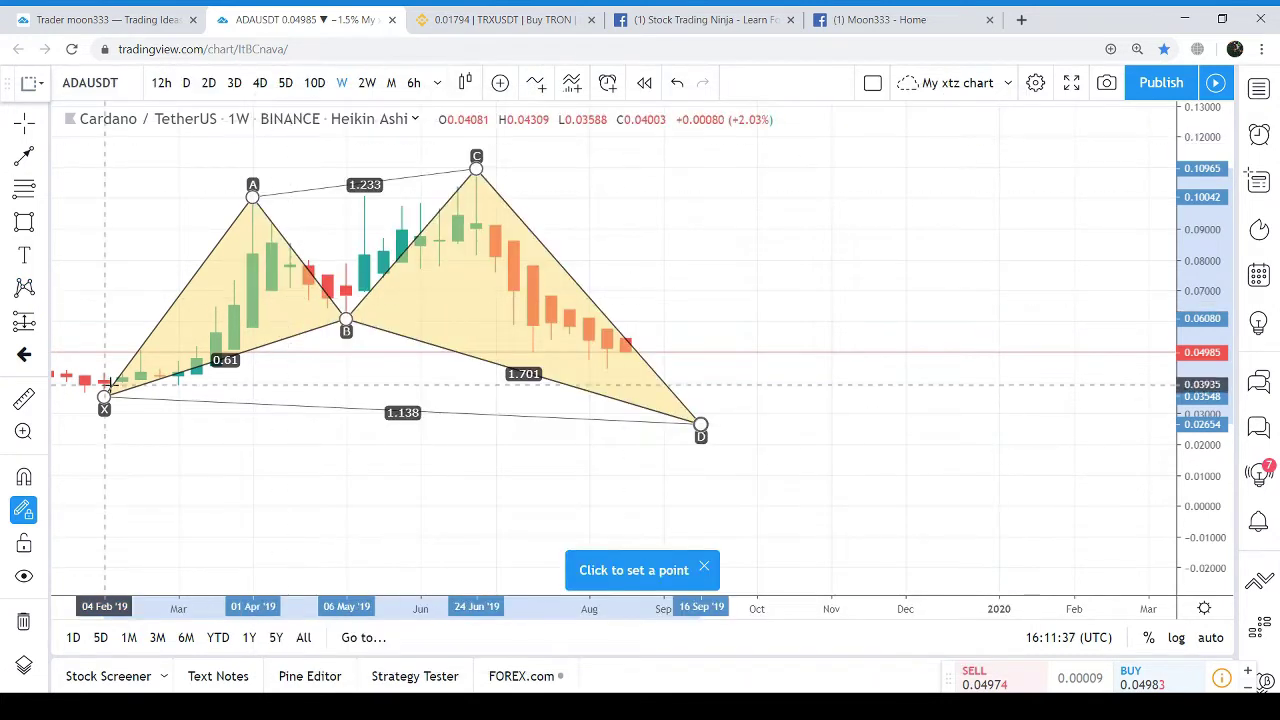
pyautogui.click(104, 396)
pyautogui.click(625, 279)
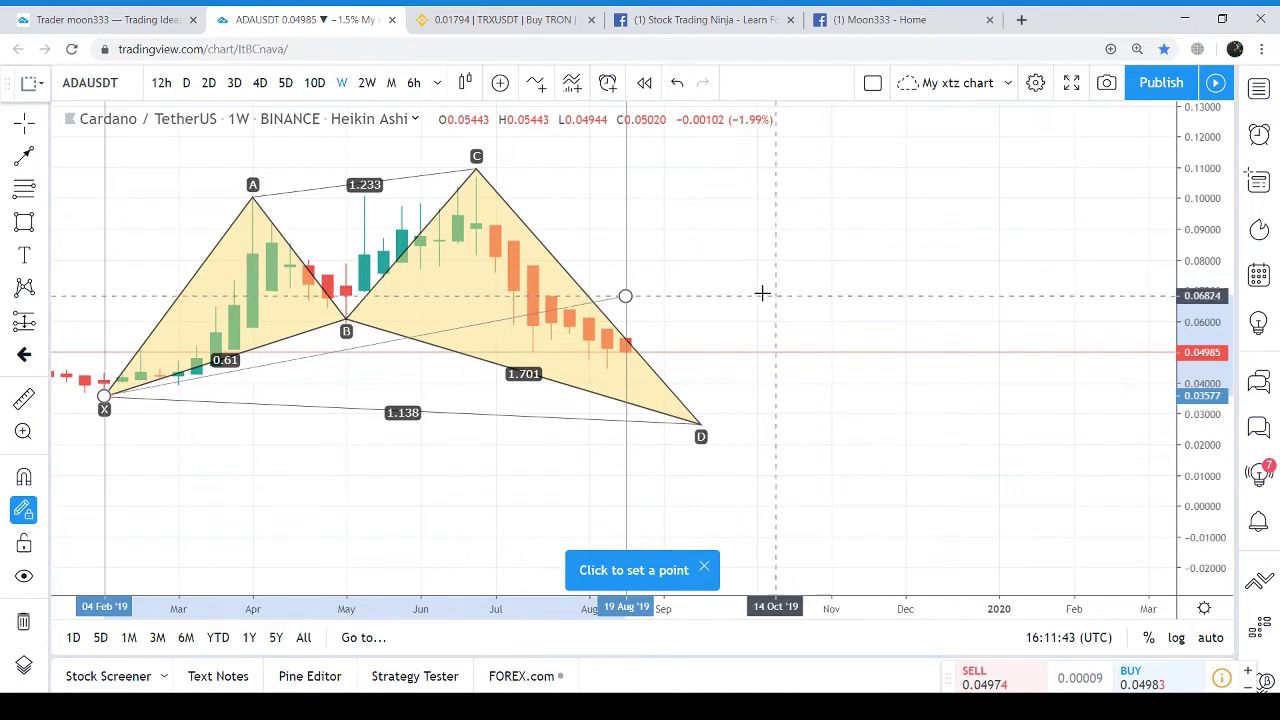
pyautogui.click(820, 245)
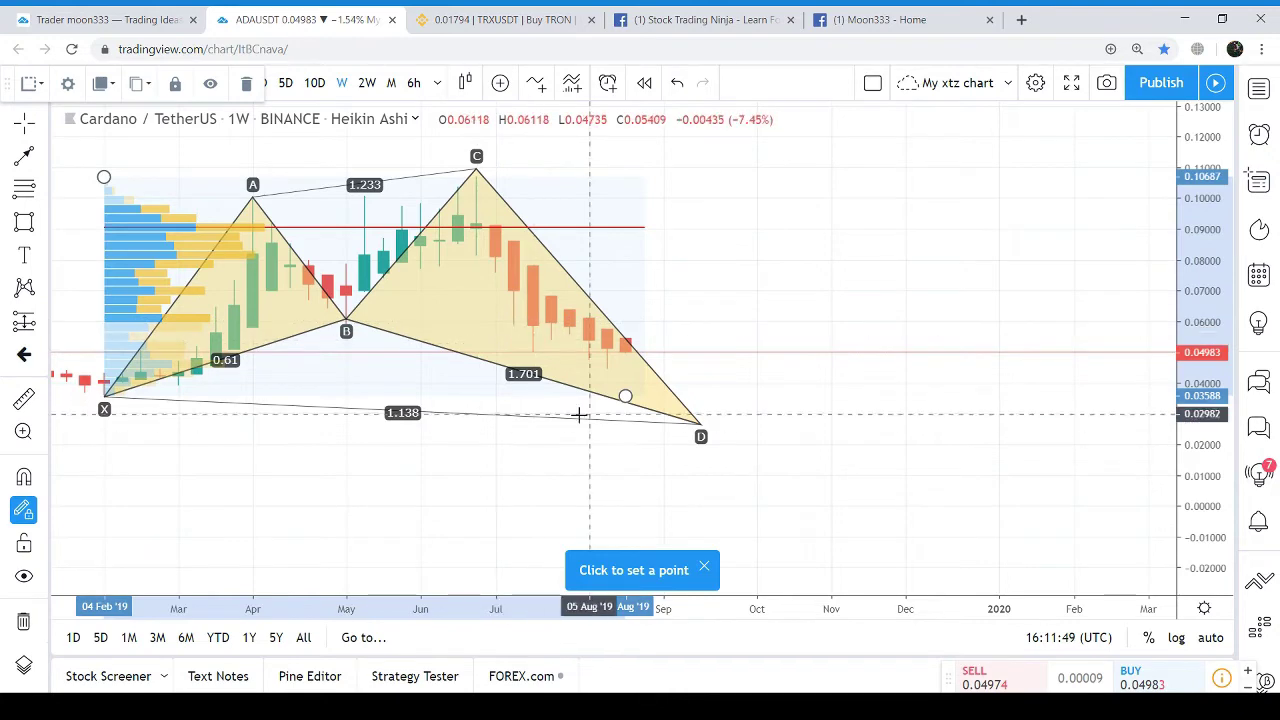
# Add Bollinger Bands to the chart from the indicators list
pyautogui.click(536, 84)
pyautogui.write('bolling')
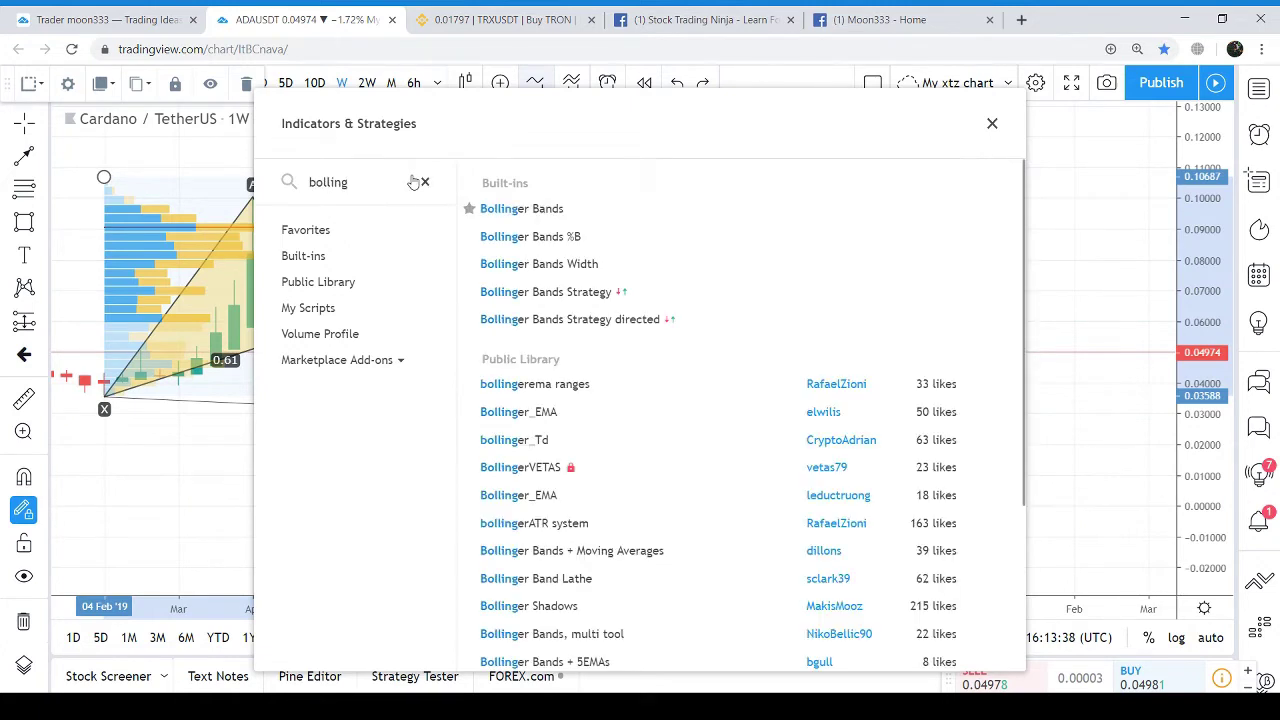
pyautogui.click(523, 208)
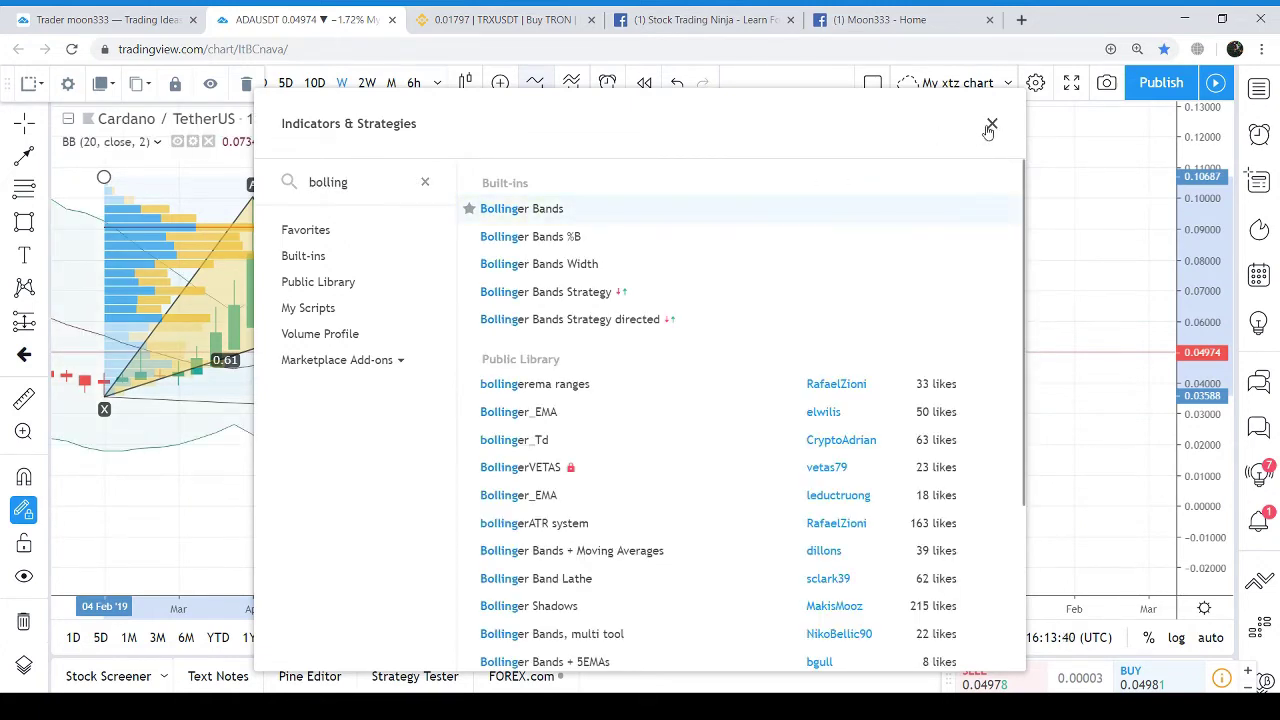
pyautogui.click(990, 127)
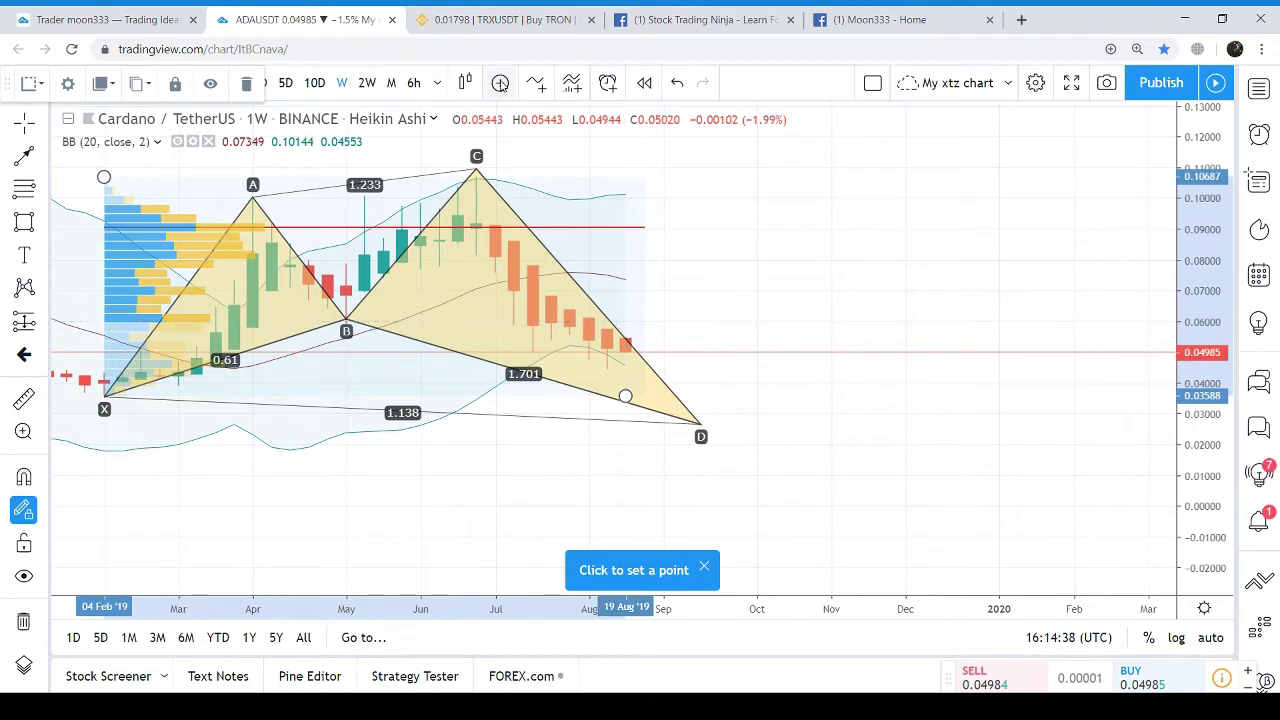
# Add the built-in MACD (12, 26, close, 9) indicator pane
pyautogui.click(535, 83)
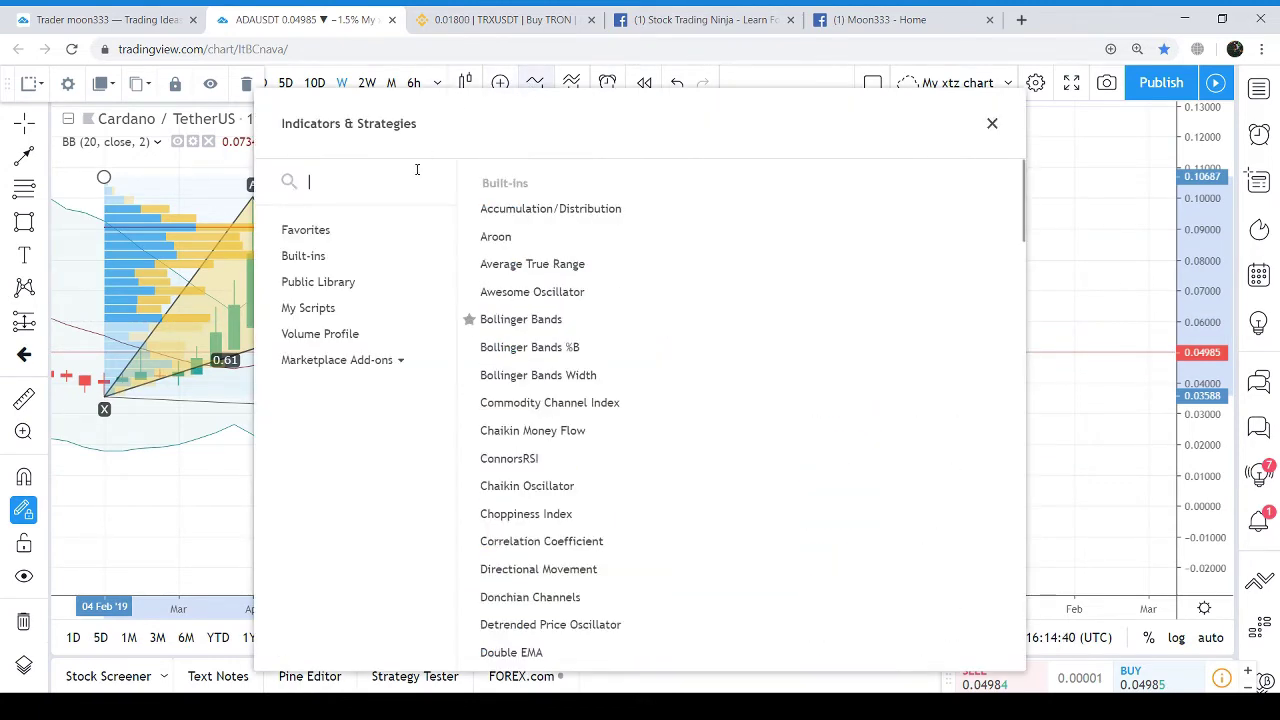
pyautogui.write('macd')
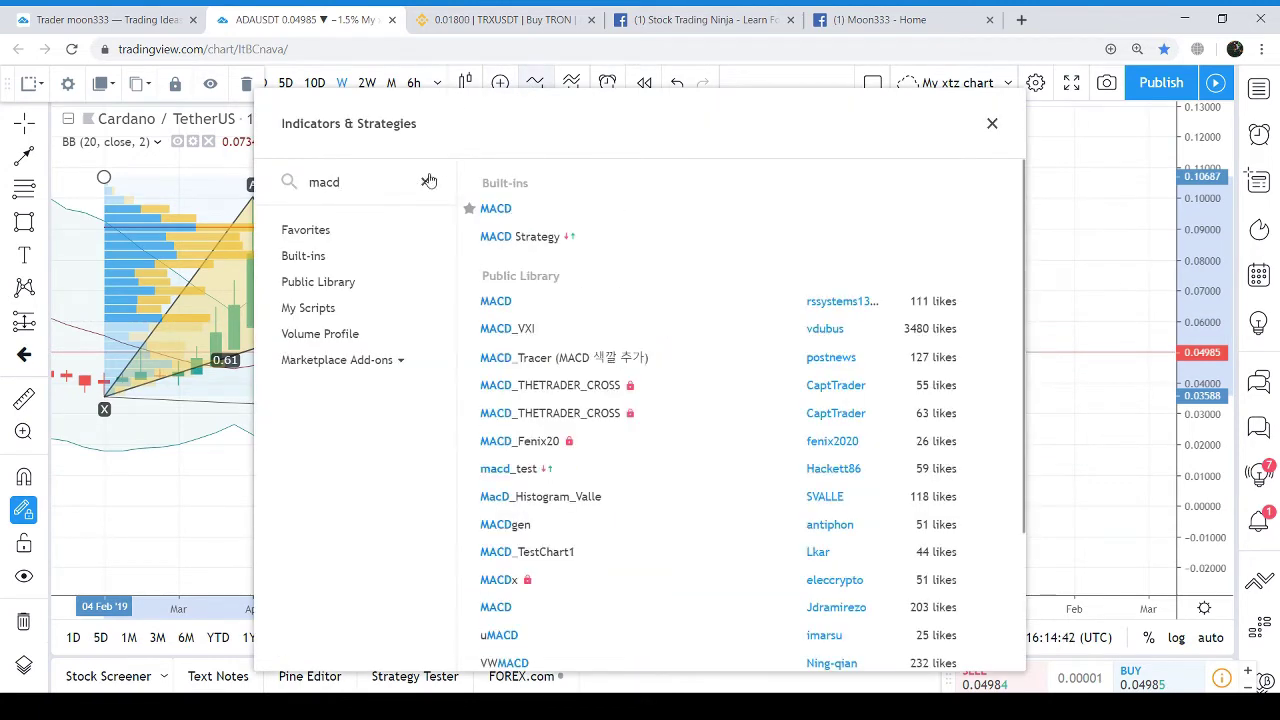
pyautogui.click(500, 211)
pyautogui.click(991, 123)
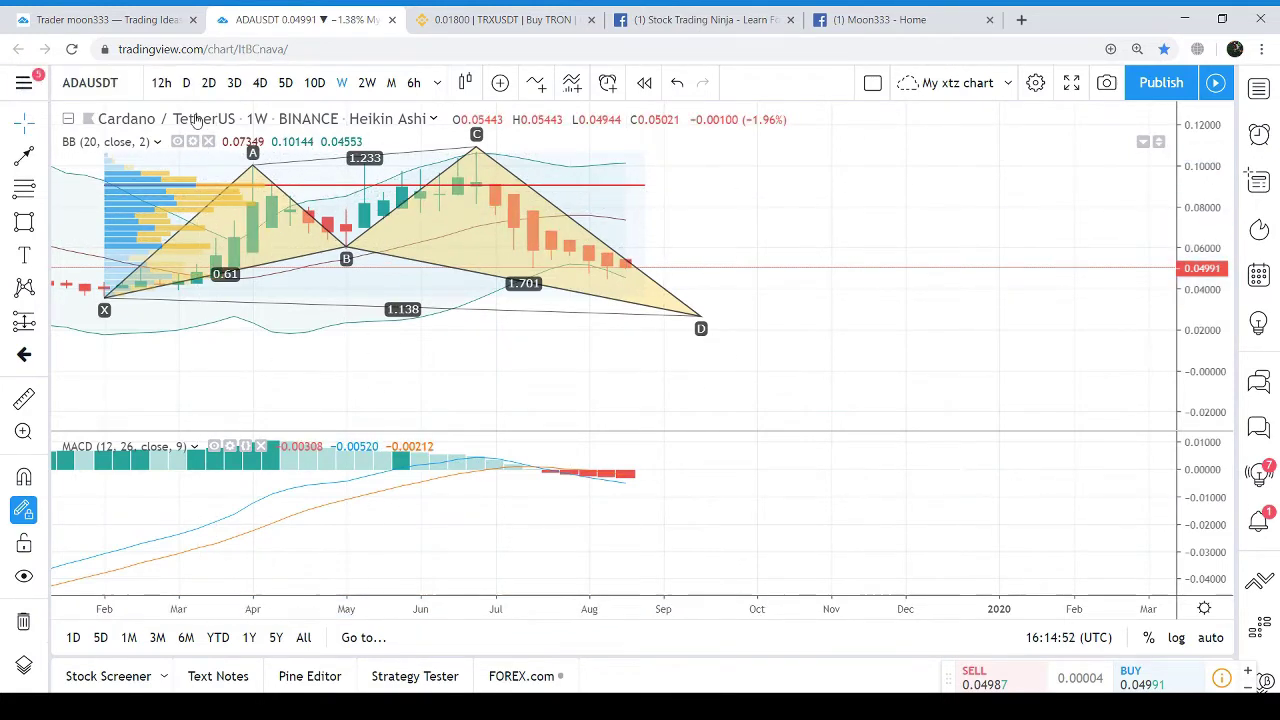
pyautogui.click(185, 86)
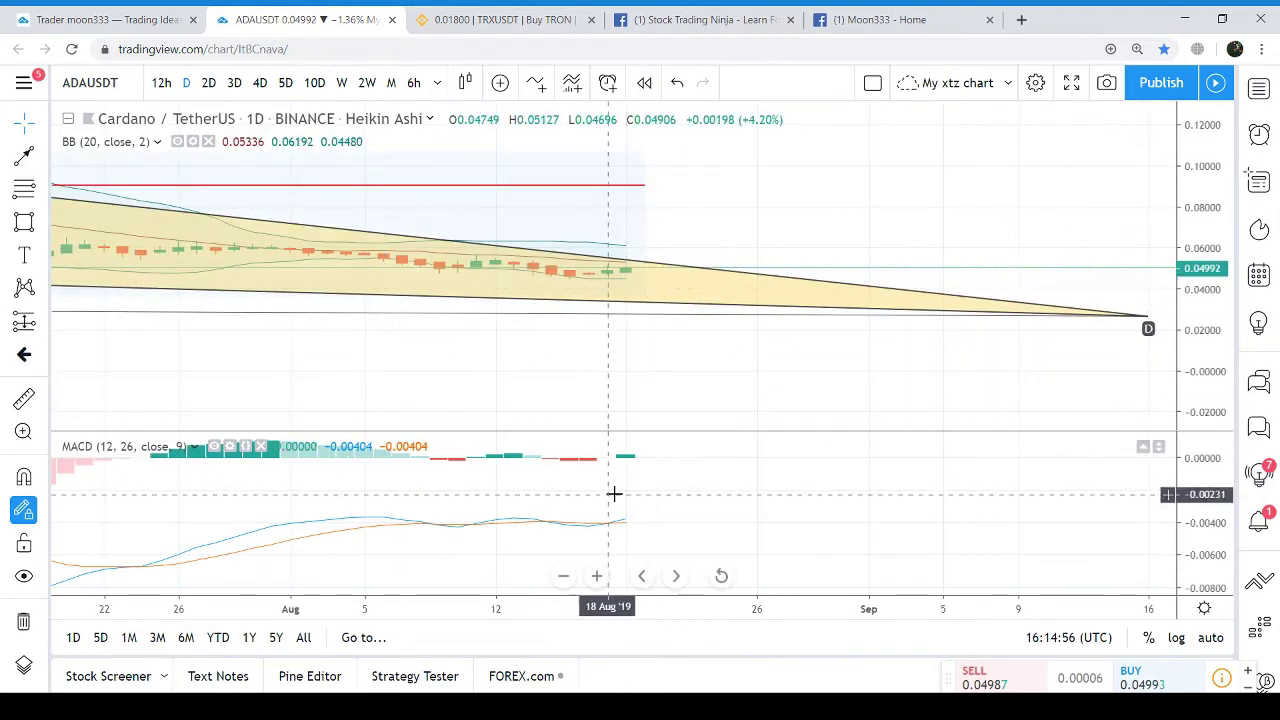
pyautogui.click(207, 85)
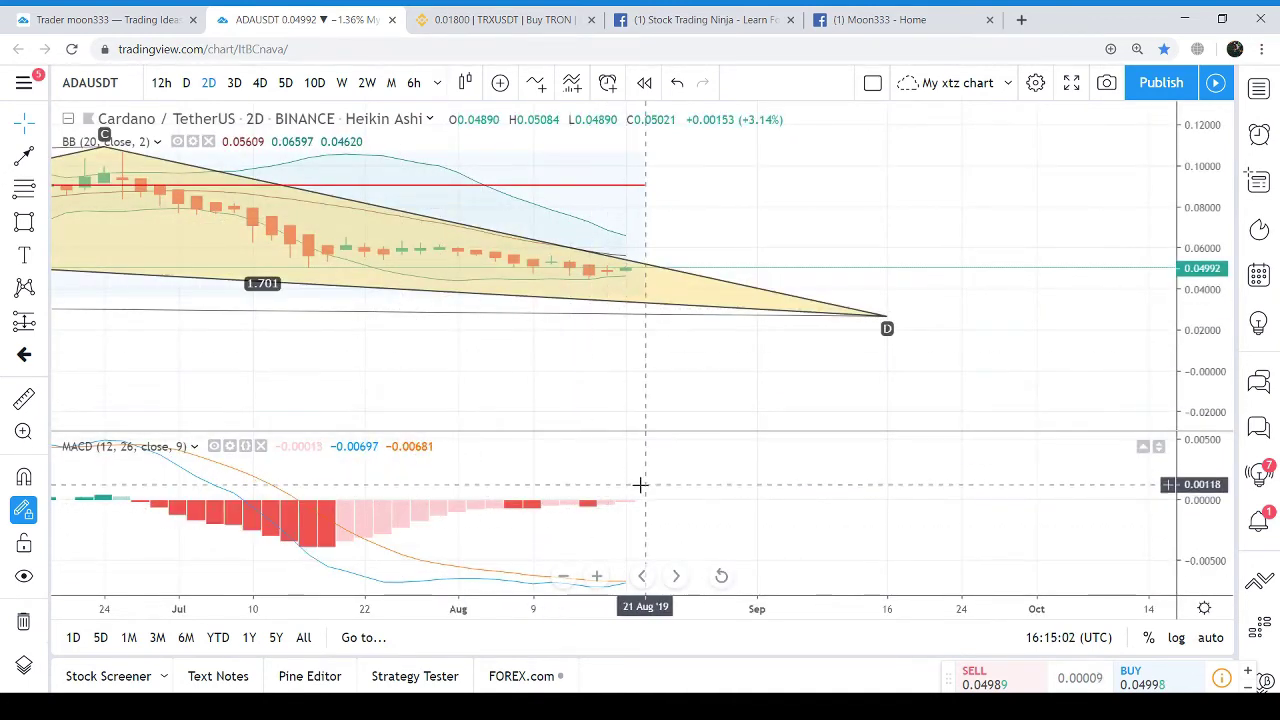
pyautogui.click(235, 86)
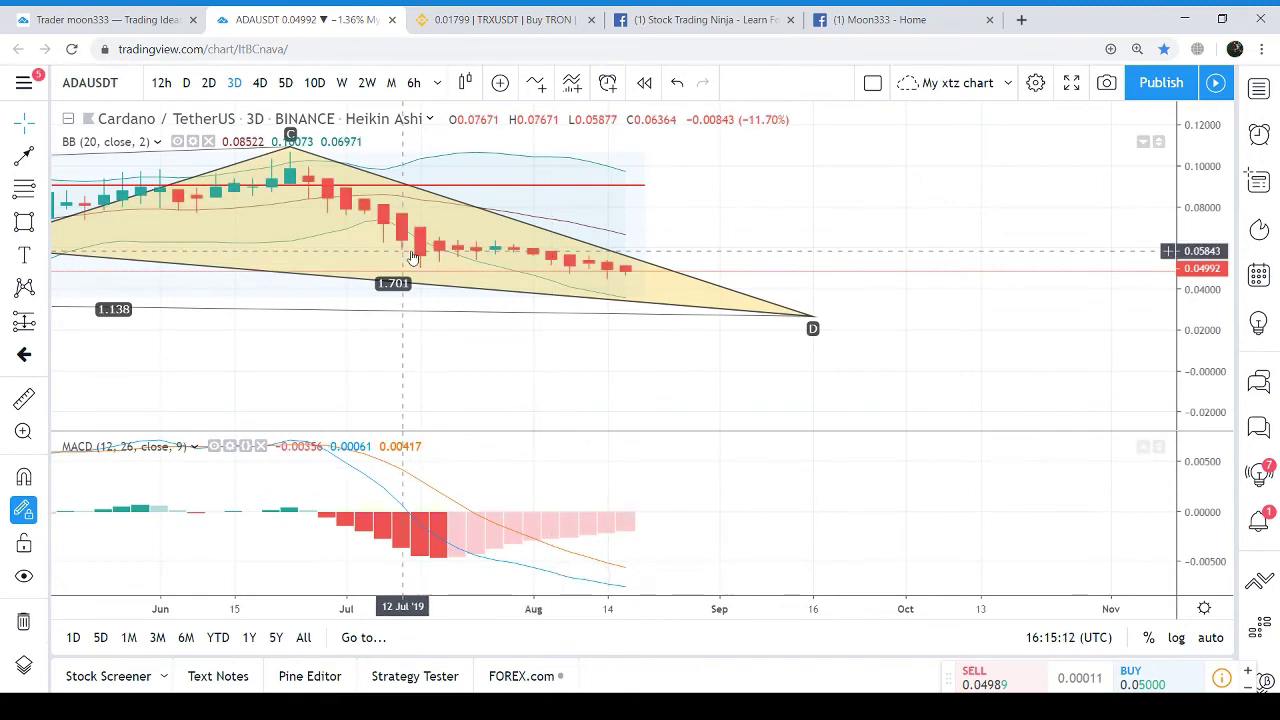
pyautogui.click(263, 86)
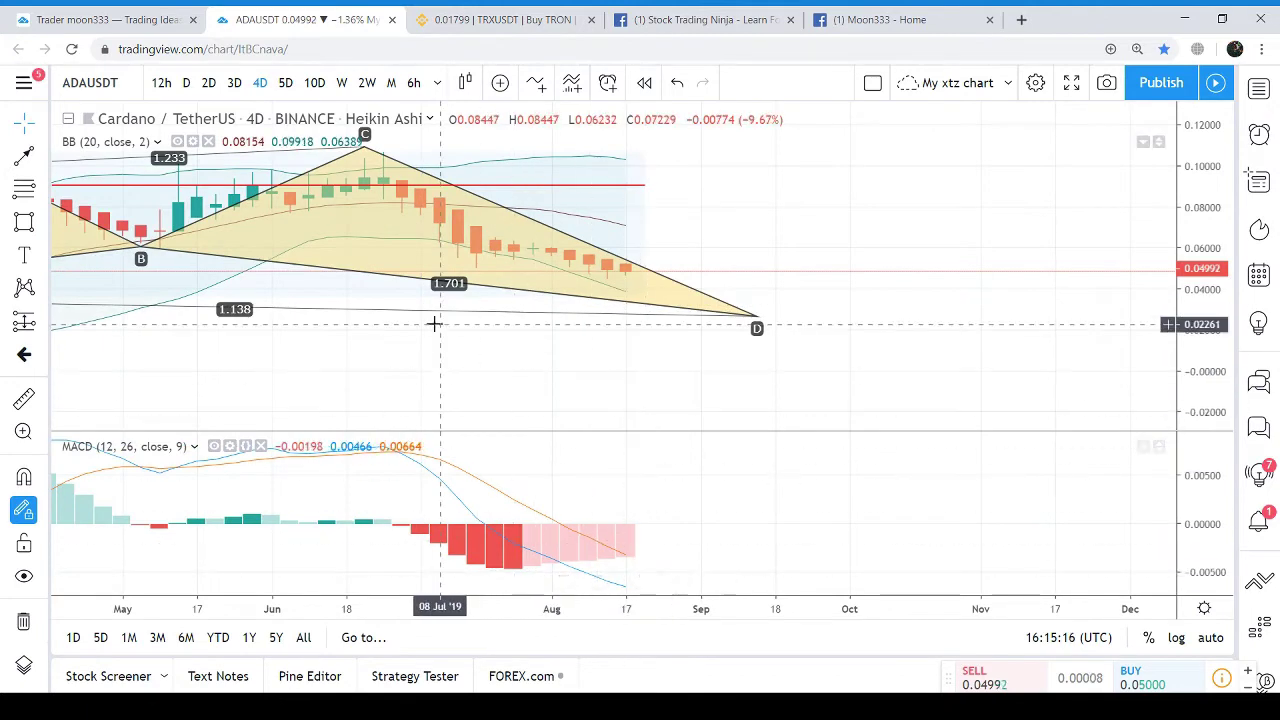
pyautogui.click(291, 86)
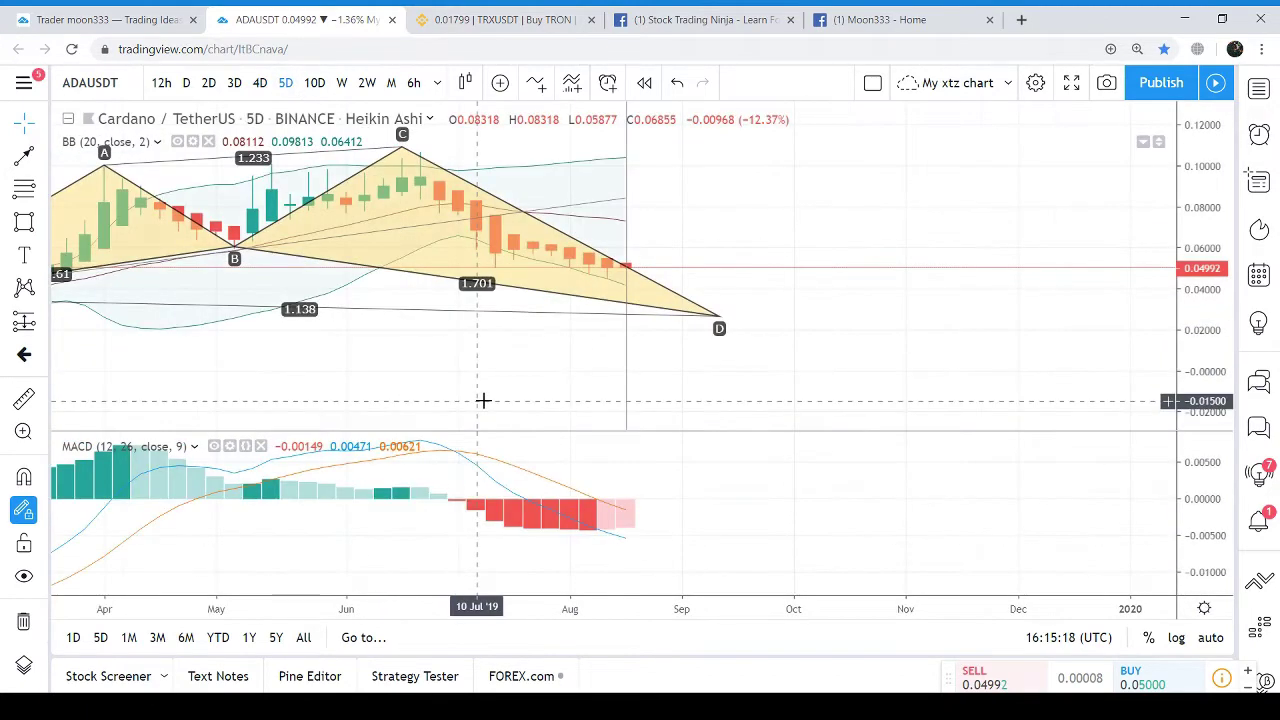
pyautogui.click(437, 83)
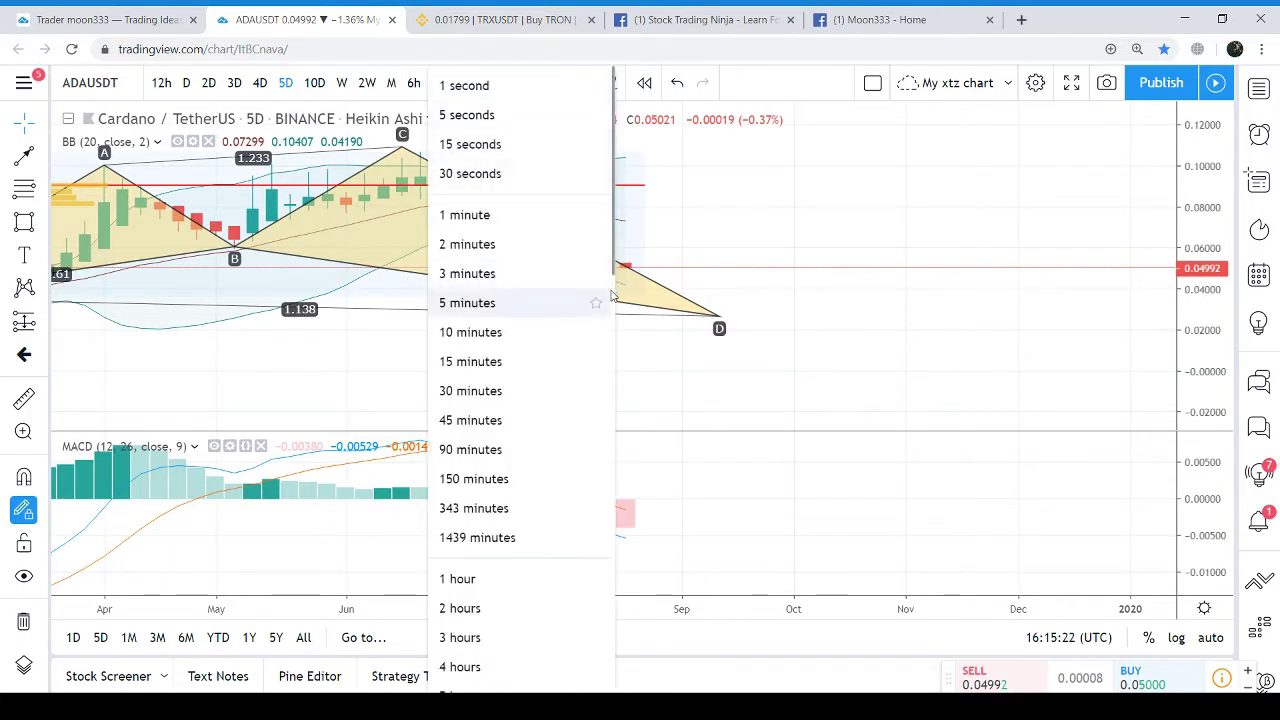
pyautogui.scroll(-5, 570, 300)
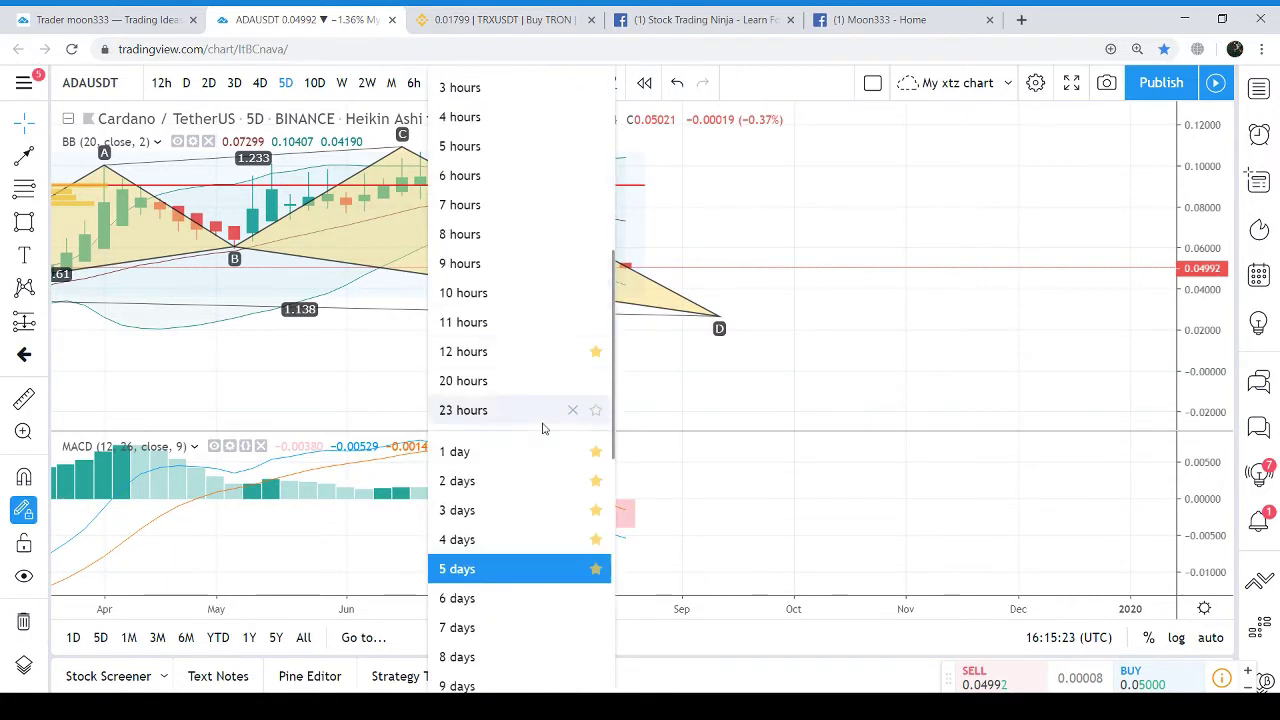
pyautogui.click(479, 600)
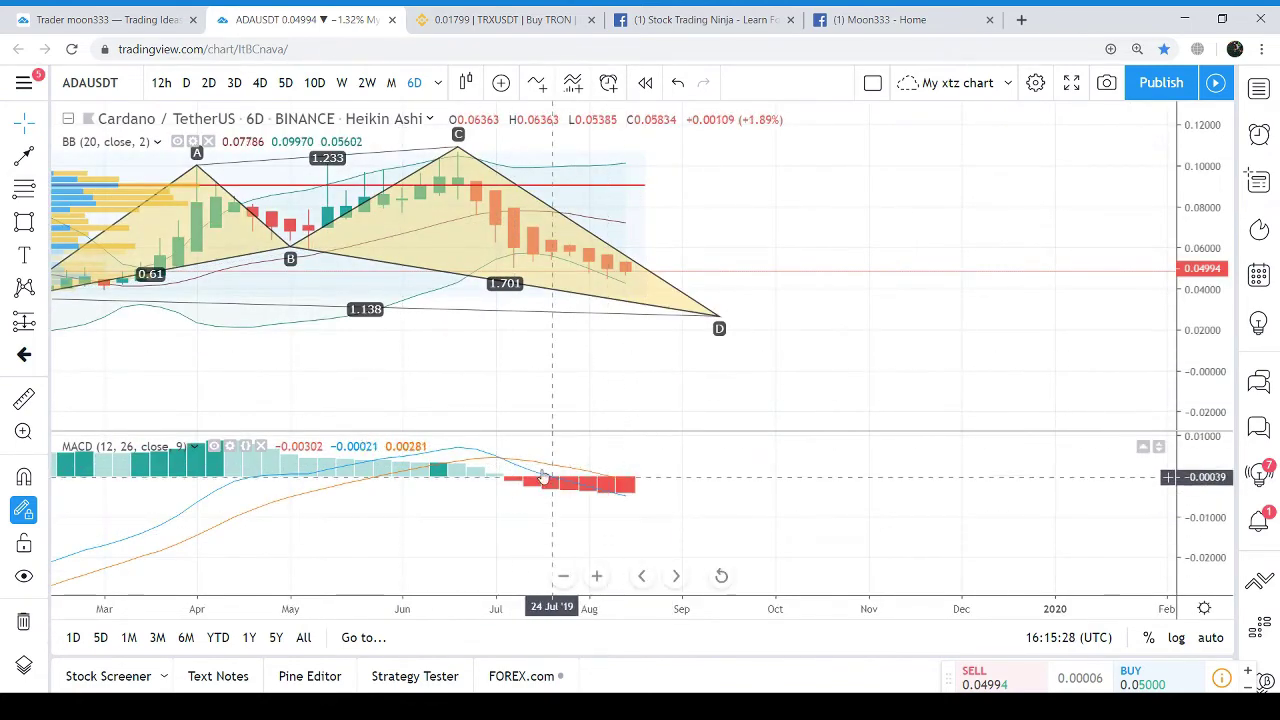
pyautogui.click(286, 83)
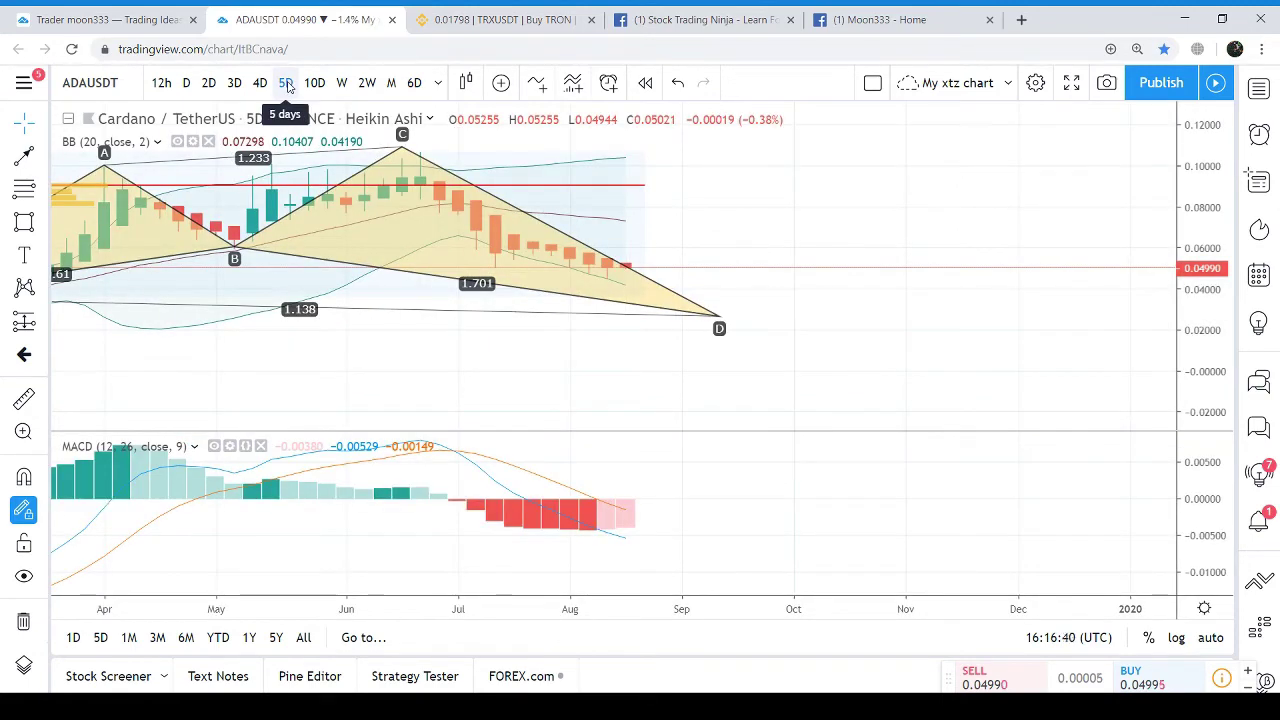
pyautogui.click(340, 84)
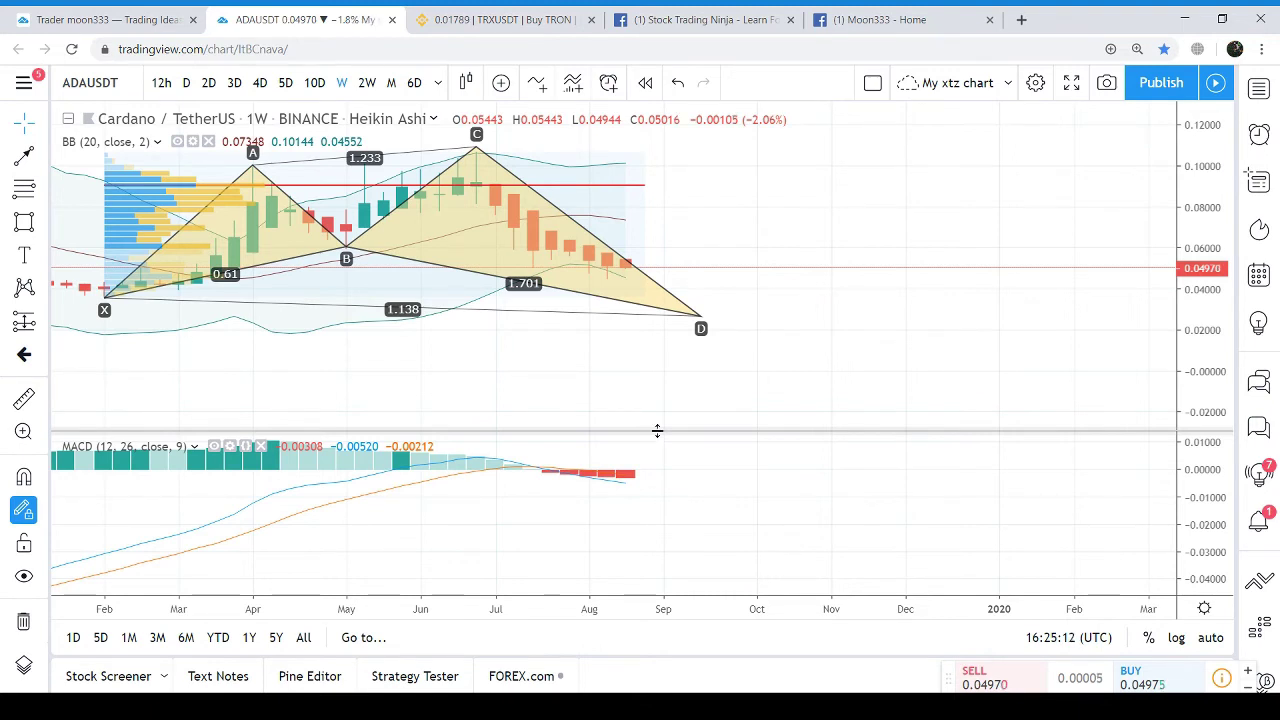
# Switch to the browser tab showing the trader's published trading ideas
pyautogui.click(108, 15)
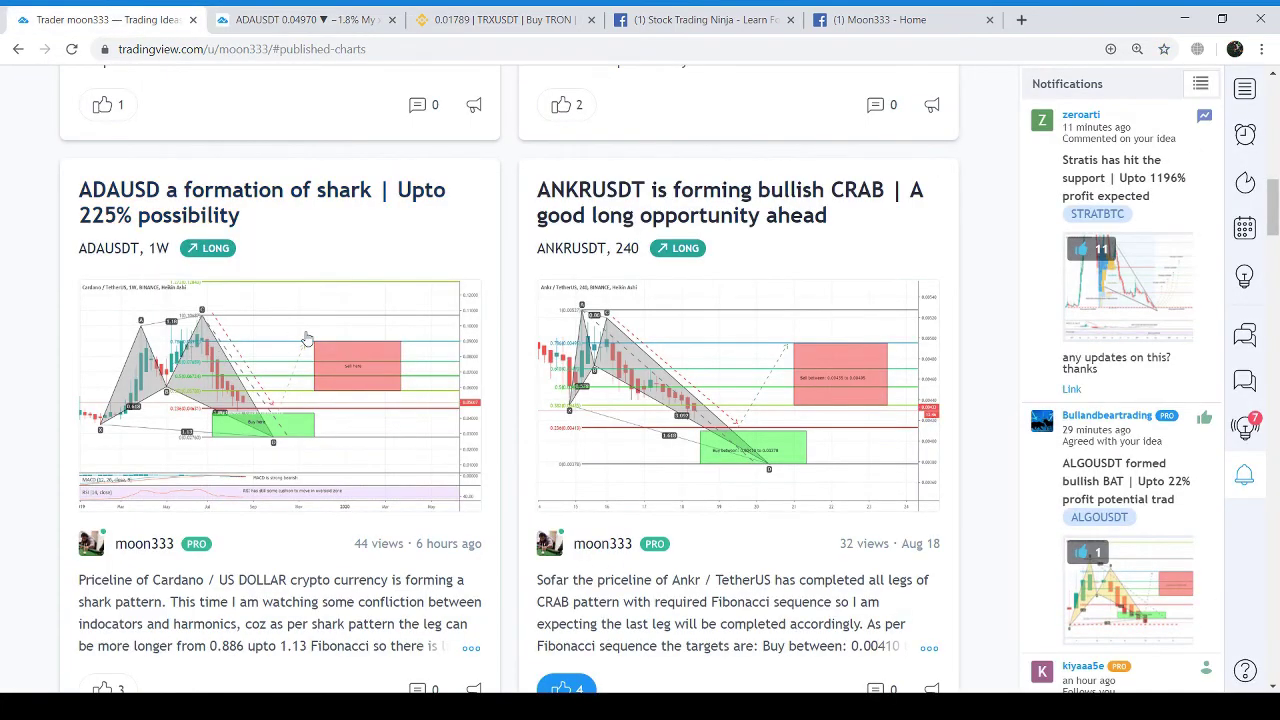
# Open the 'ADAUSD a formation of shark' idea, read its description, and return to its chart
pyautogui.click(247, 345)
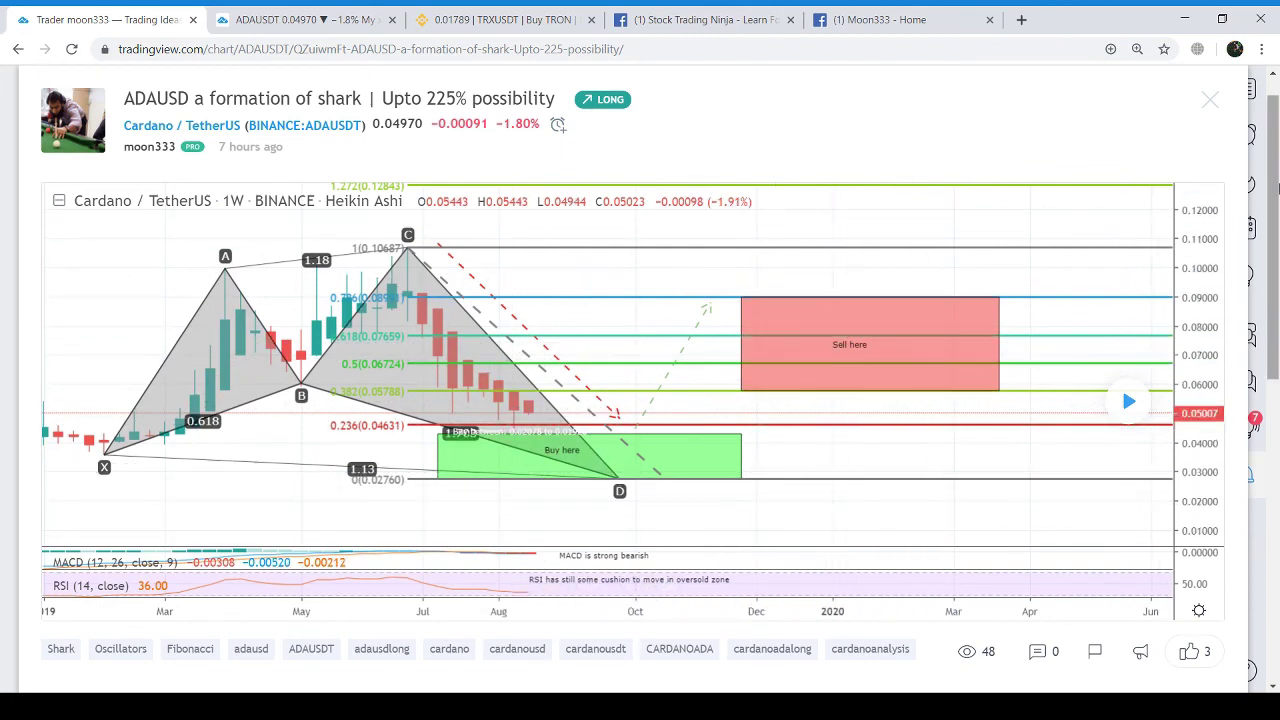
pyautogui.moveTo(1276, 188); pyautogui.dragTo(1270, 413)
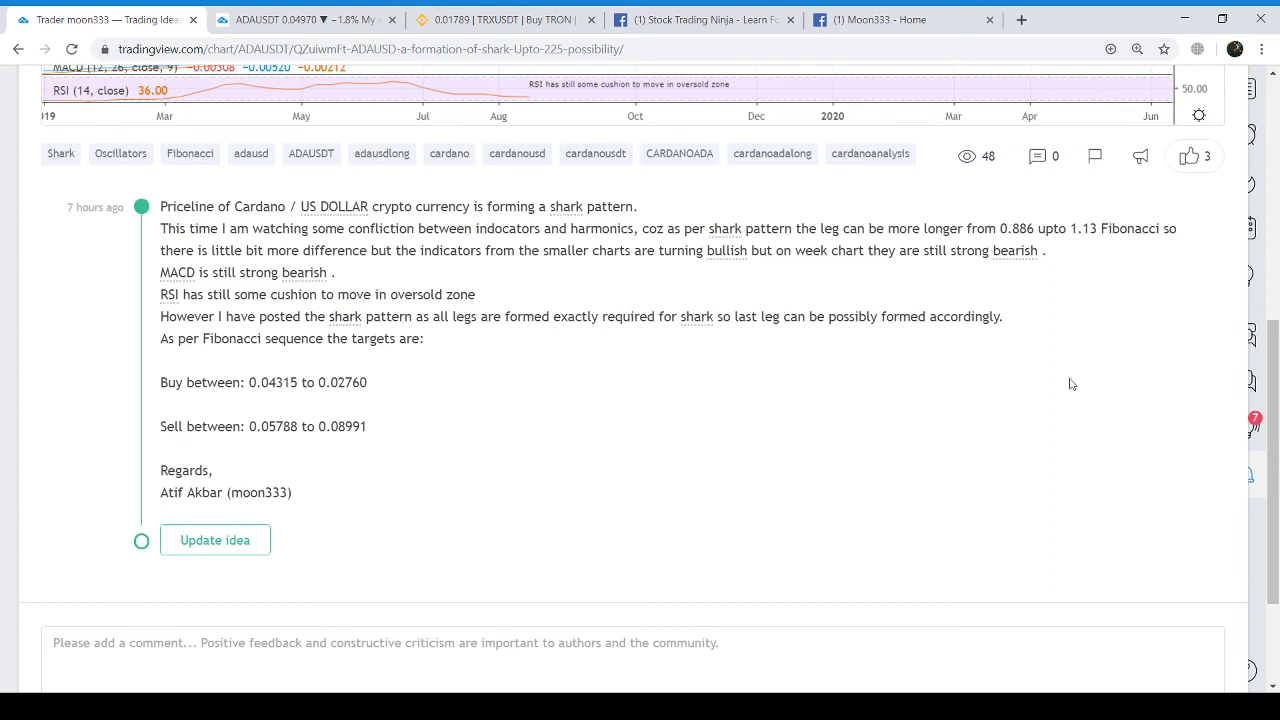
pyautogui.moveTo(1277, 376); pyautogui.dragTo(1276, 128)
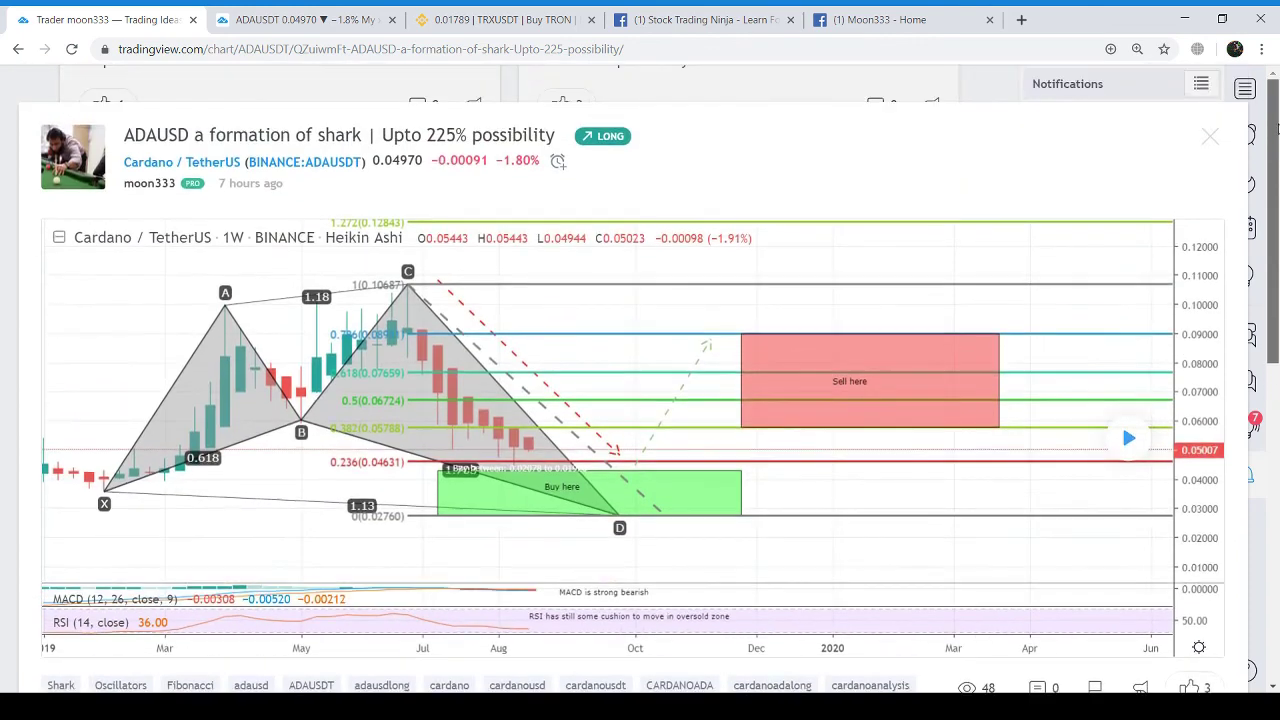